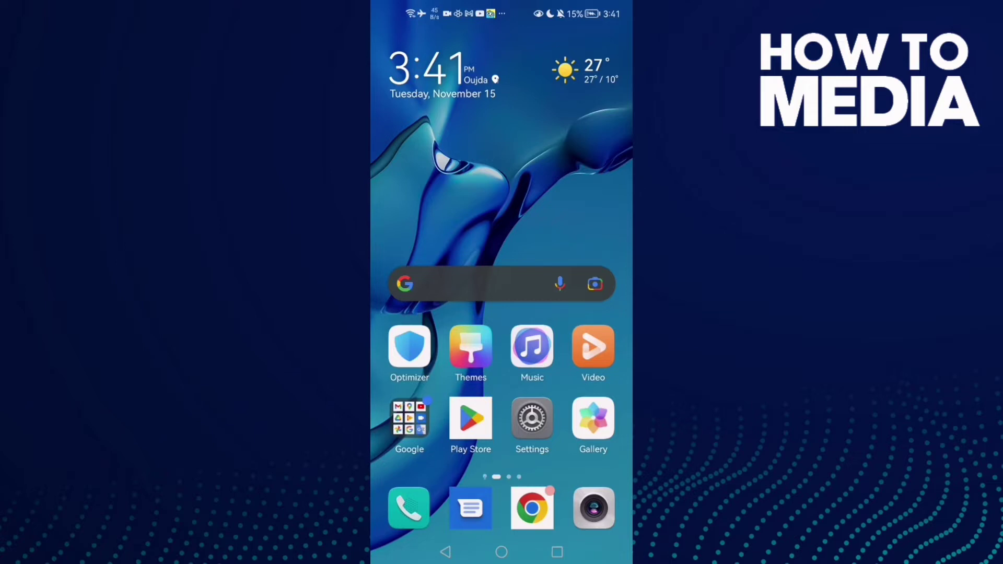
Step: Go to Settings > Apps and search the installed apps for 'twitter'
click(532, 420)
scroll(501, 313, up, 5)
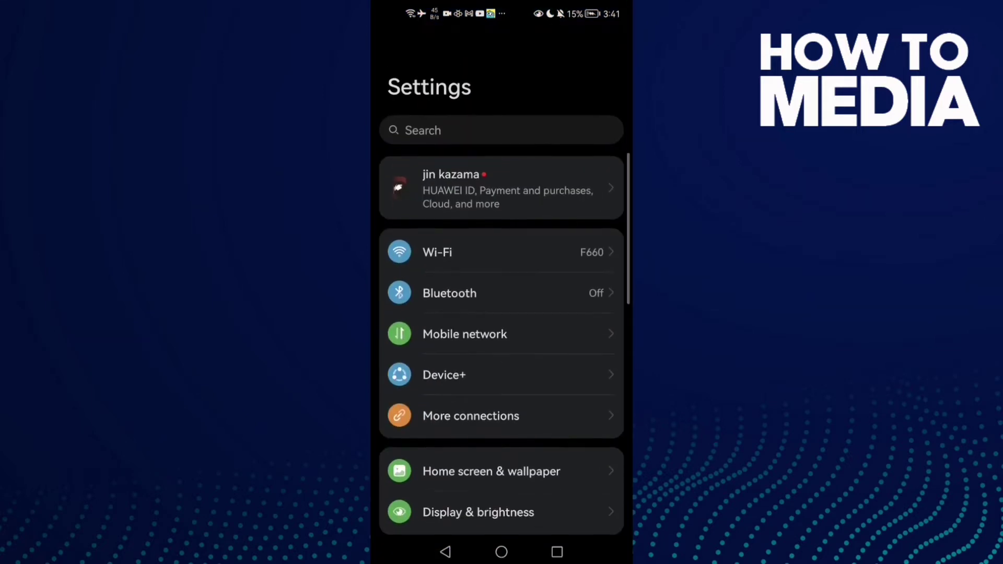
scroll(567, 395, down, 3)
scroll(568, 376, down, 2)
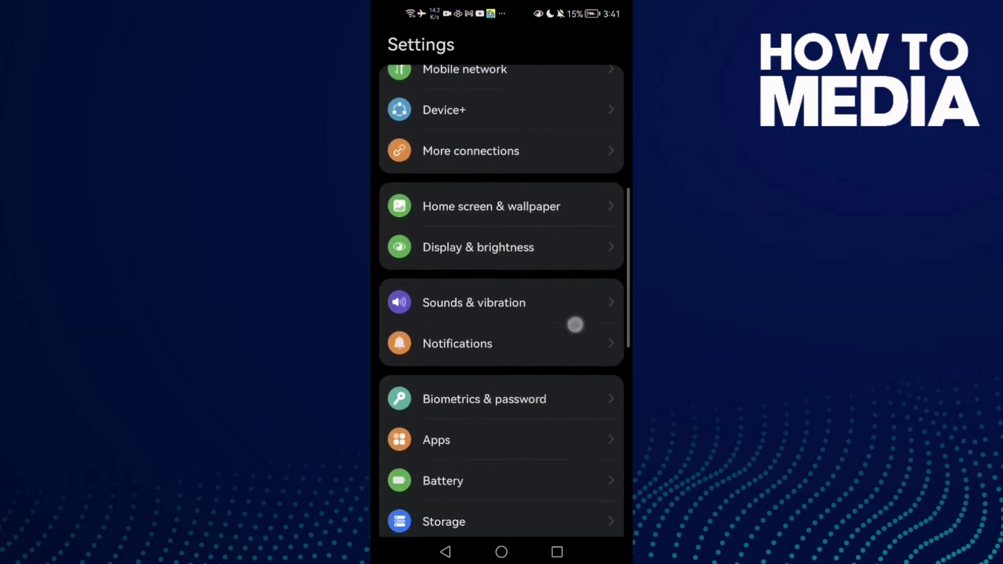
scroll(573, 353, down, 2)
scroll(561, 381, down, 2)
scroll(570, 339, down, 2)
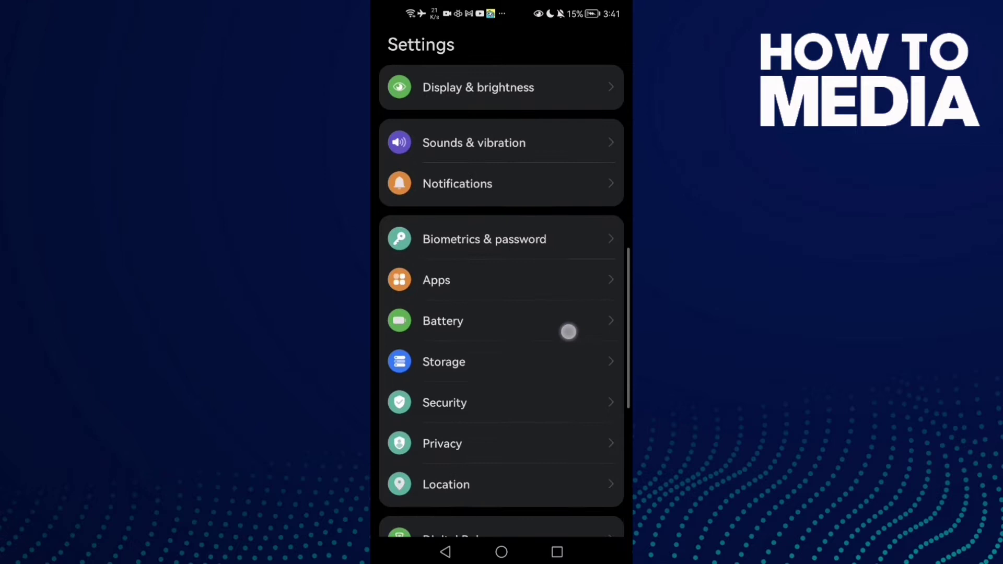
click(541, 280)
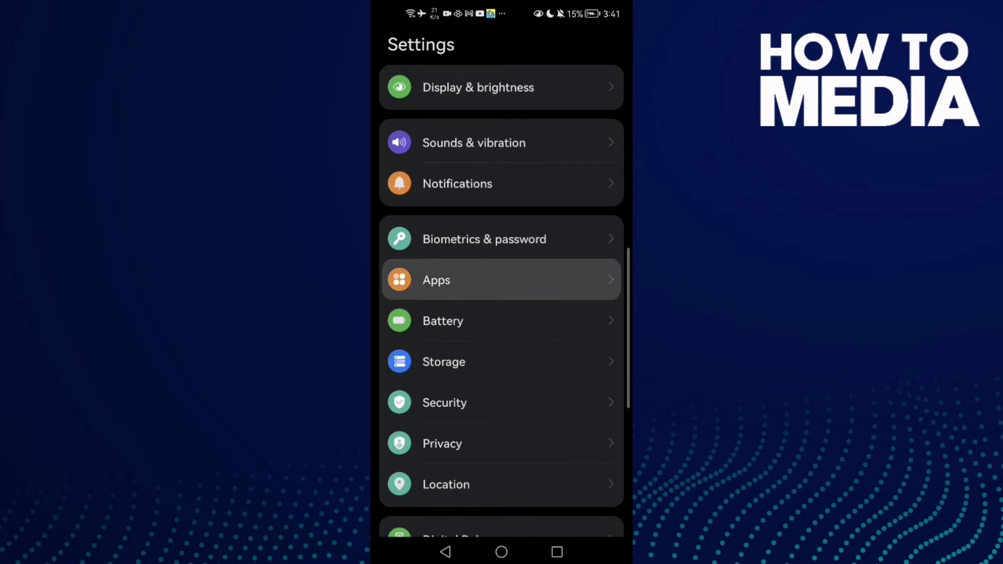
click(430, 92)
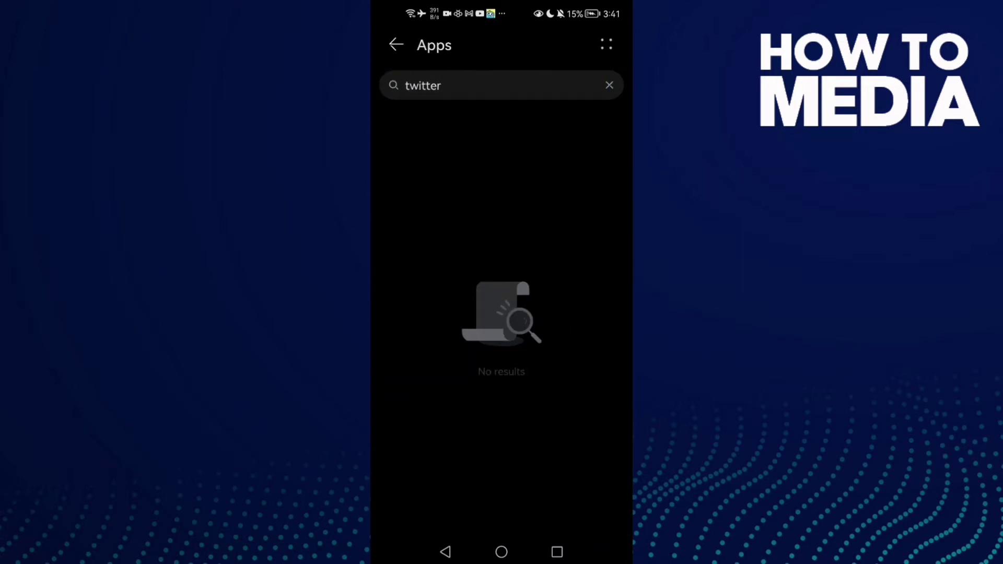
click(591, 86)
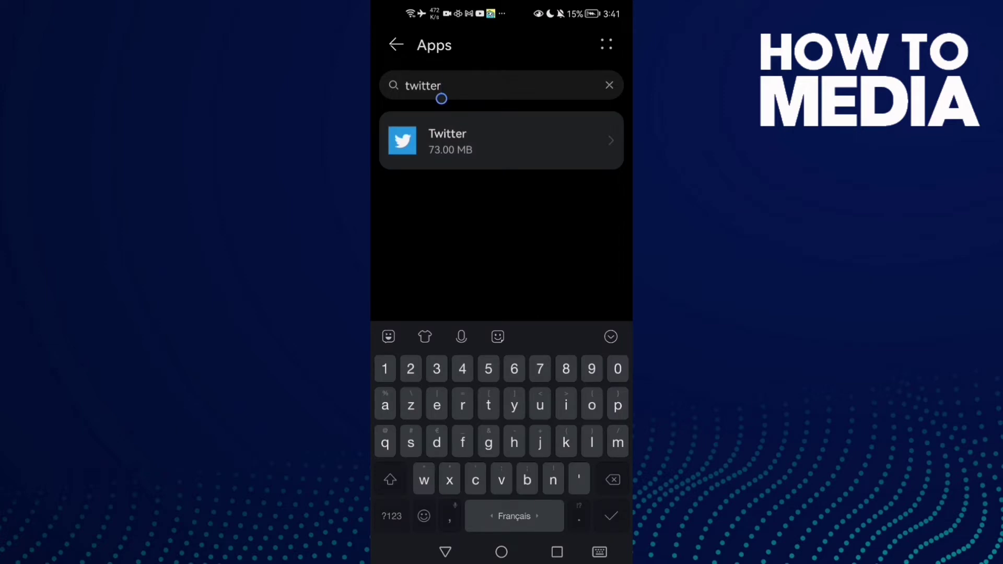
click(522, 151)
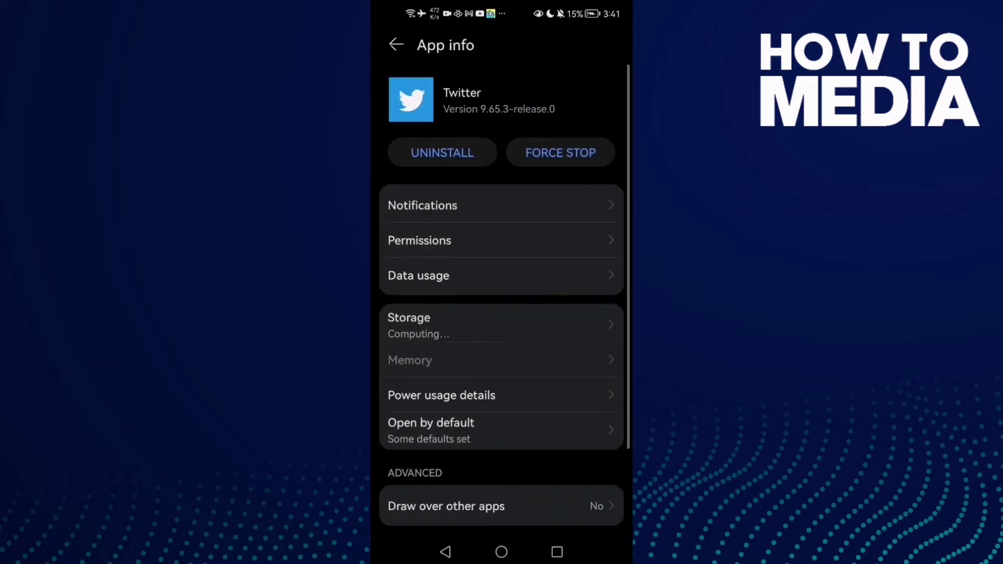
scroll(418, 431, down, 3)
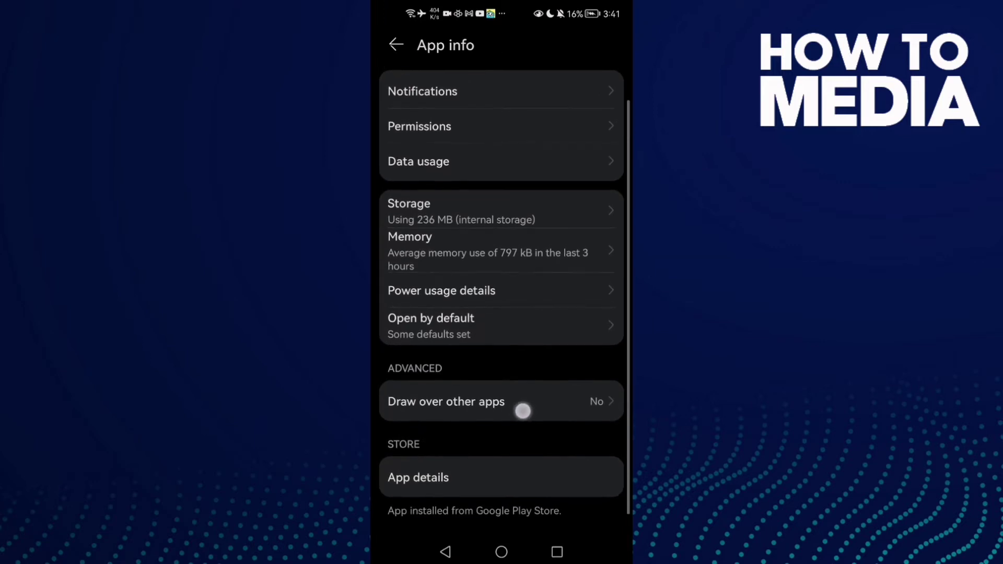
click(498, 397)
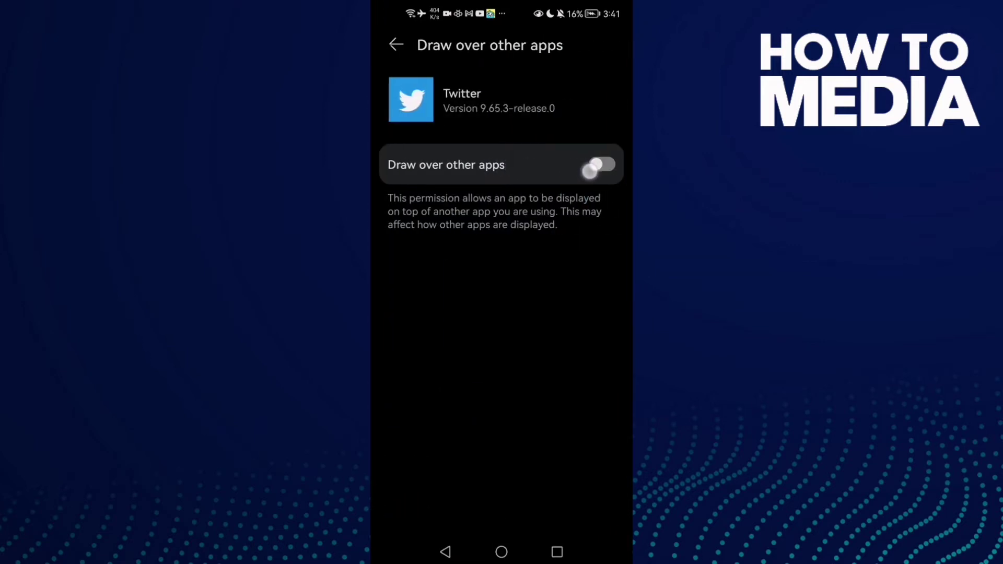
click(544, 174)
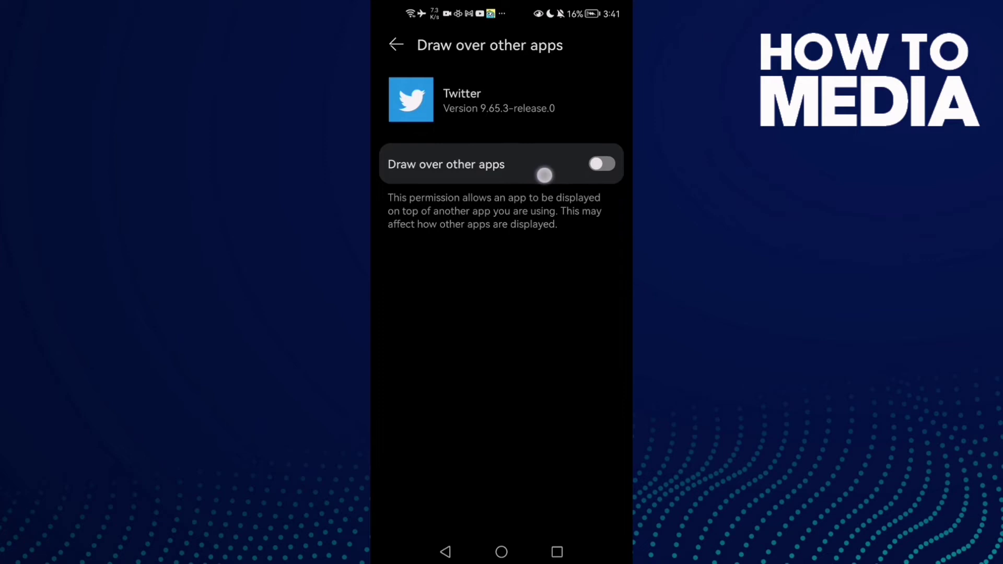
click(603, 164)
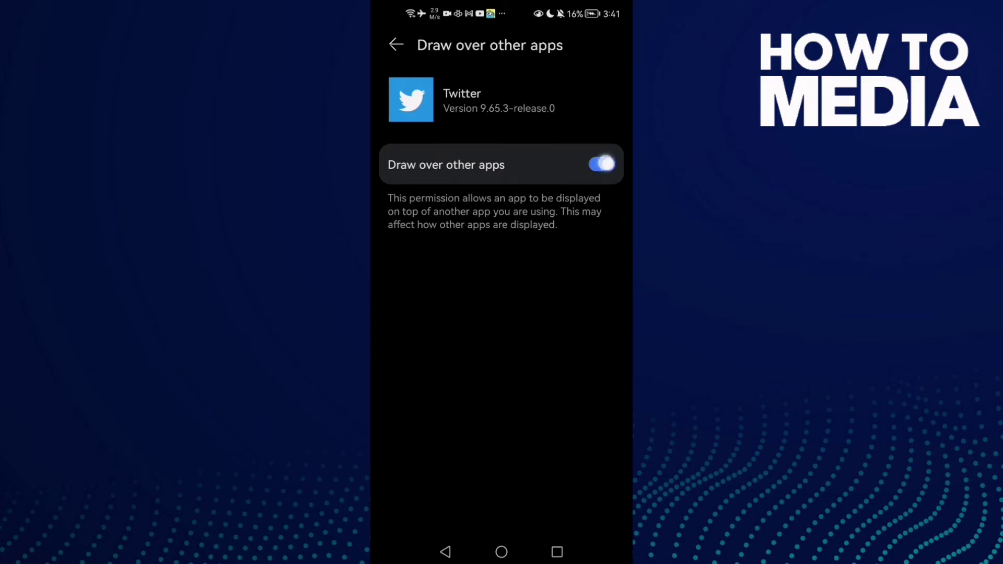
click(445, 552)
scroll(415, 415, up, 4)
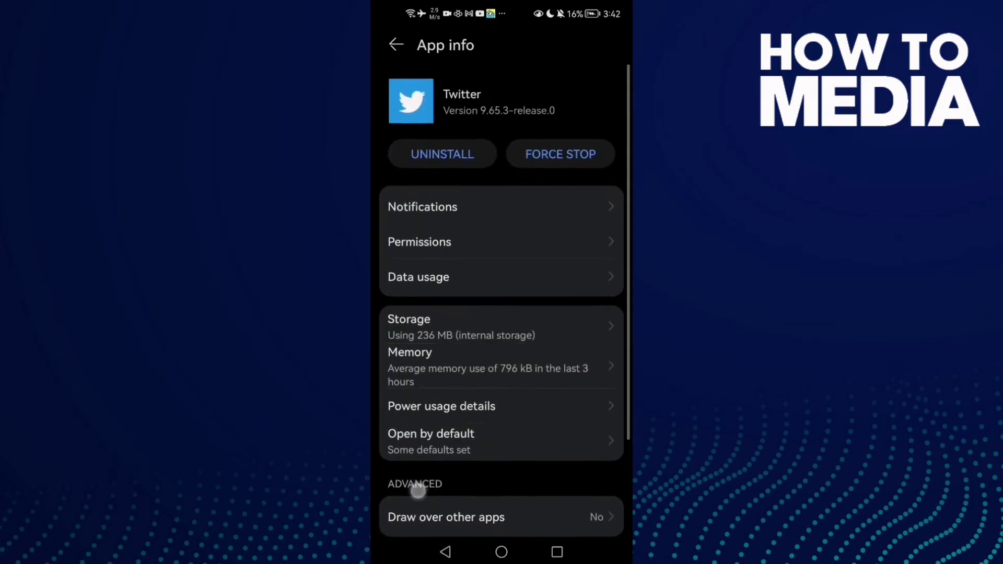
Step: Confirm a force stop of Twitter, clear its cache under Storage, and return to App info
click(574, 154)
click(547, 487)
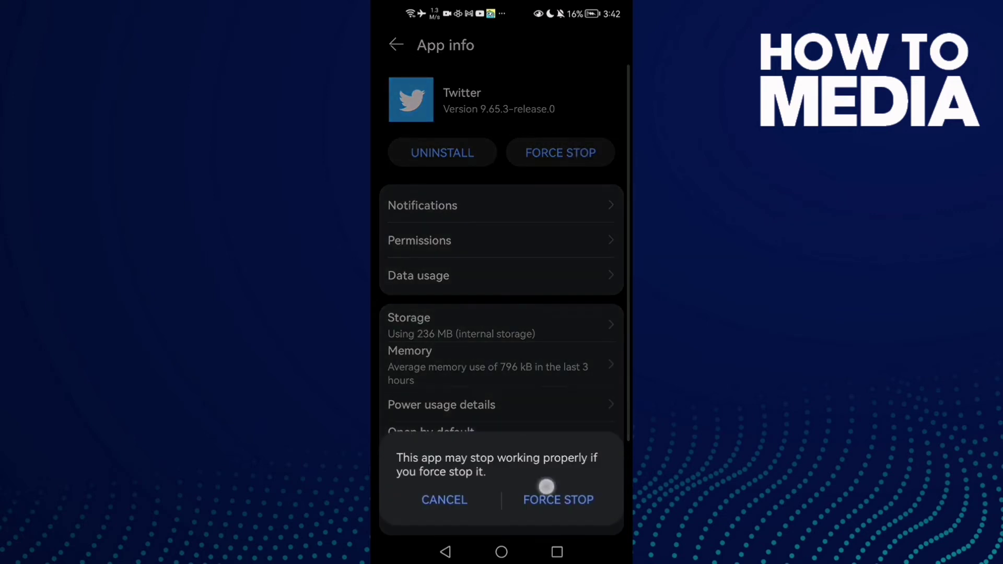
click(466, 329)
click(464, 403)
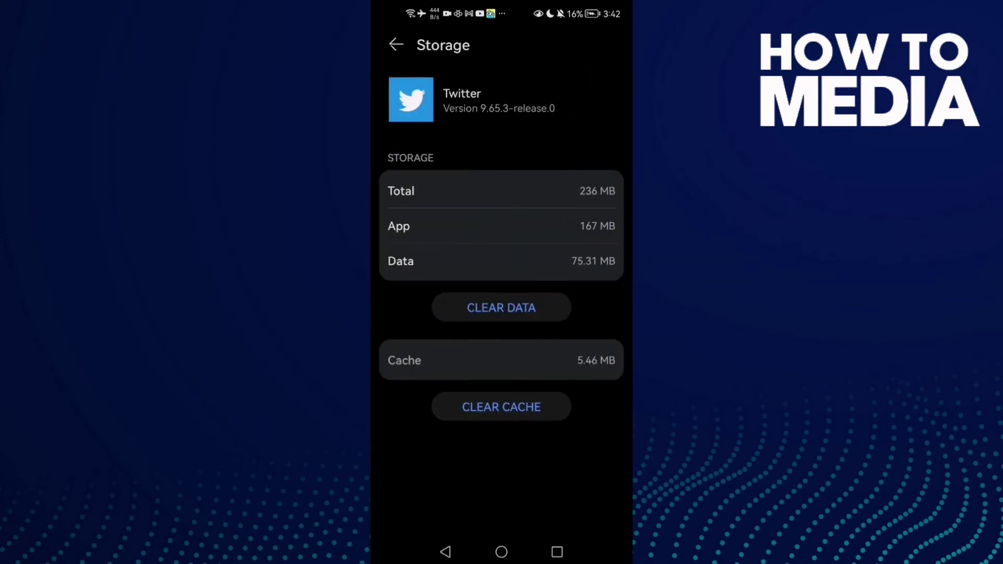
click(445, 552)
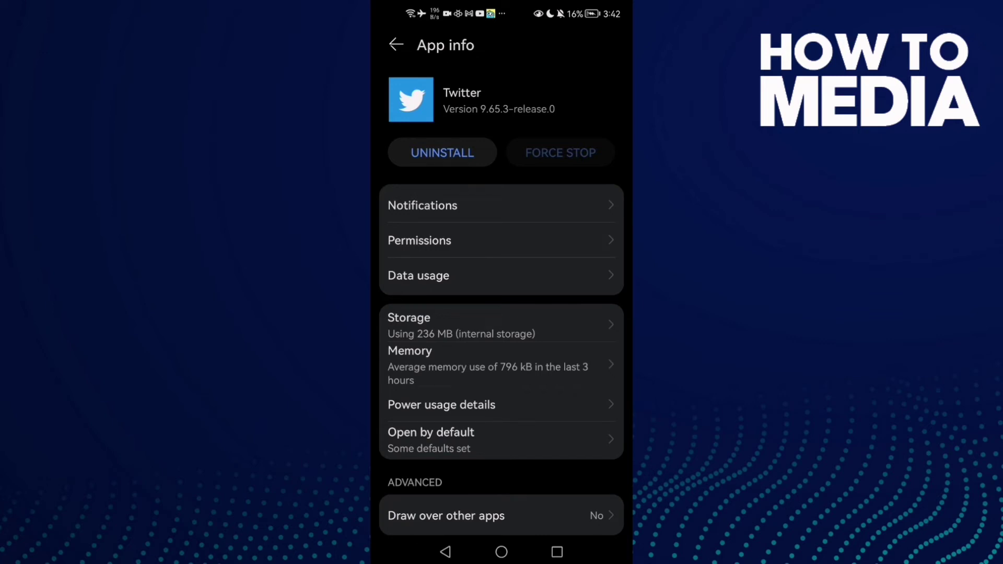
click(527, 241)
click(508, 289)
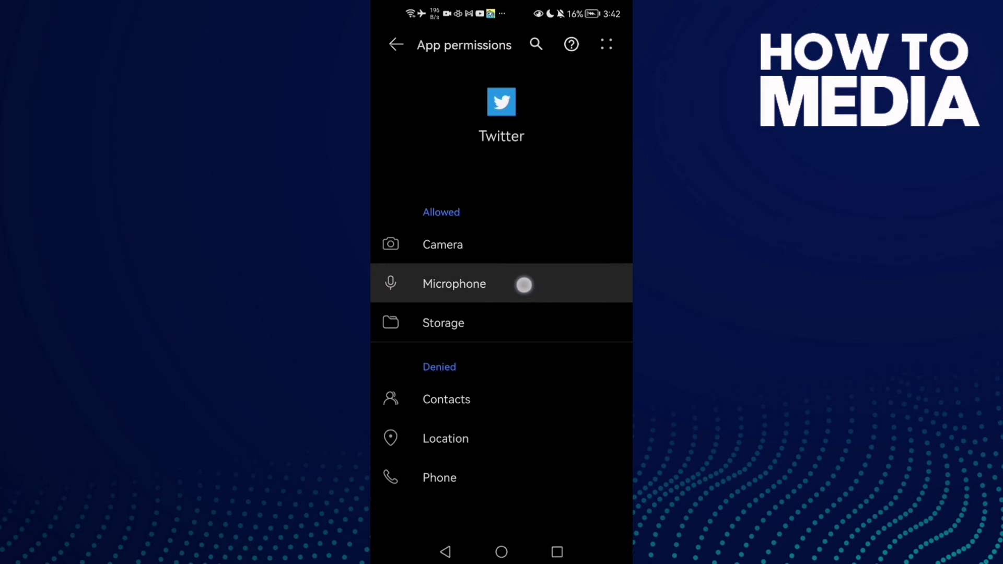
click(445, 552)
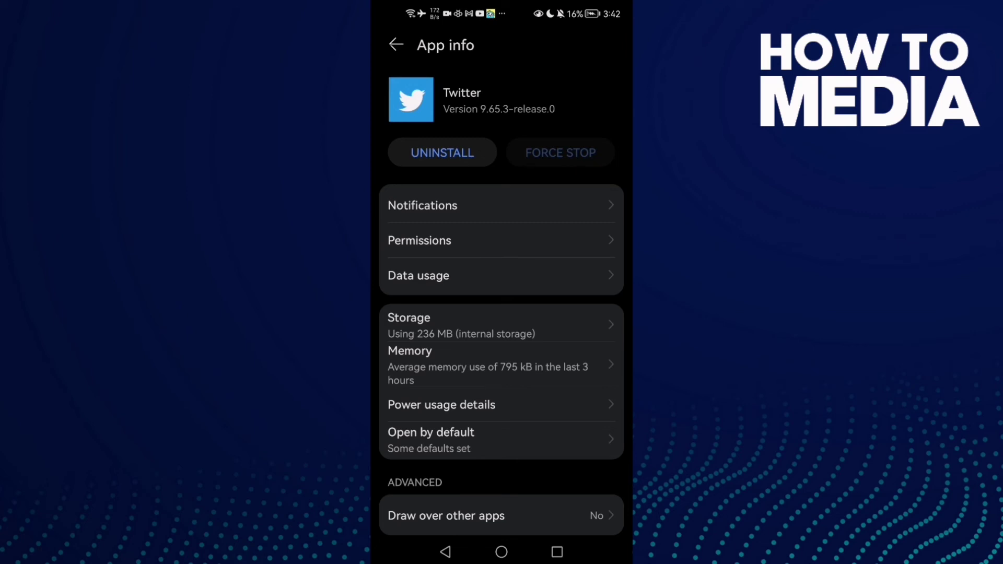
Step: Clear Twitter's app data from its Storage page, then go to the home screen
click(492, 325)
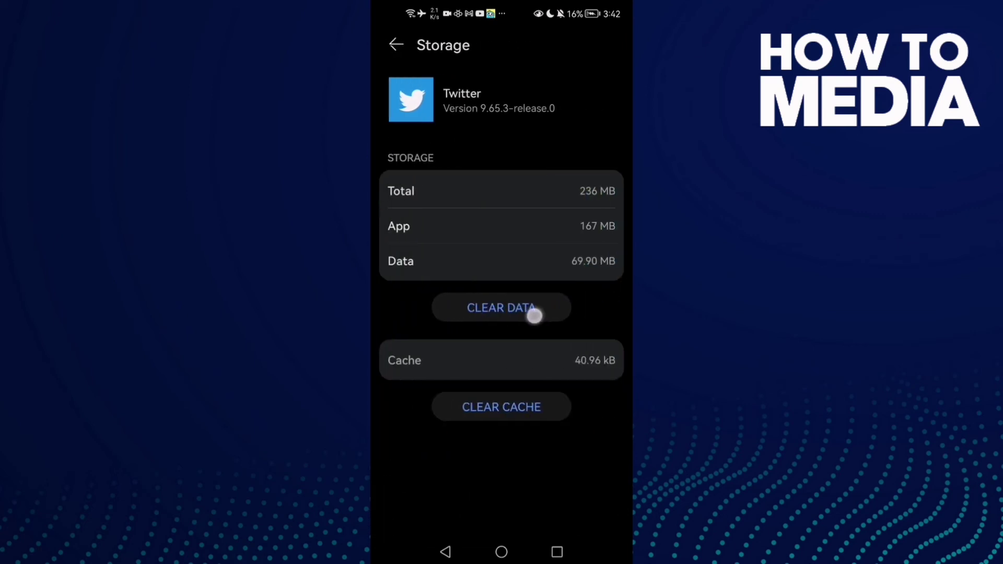
click(534, 314)
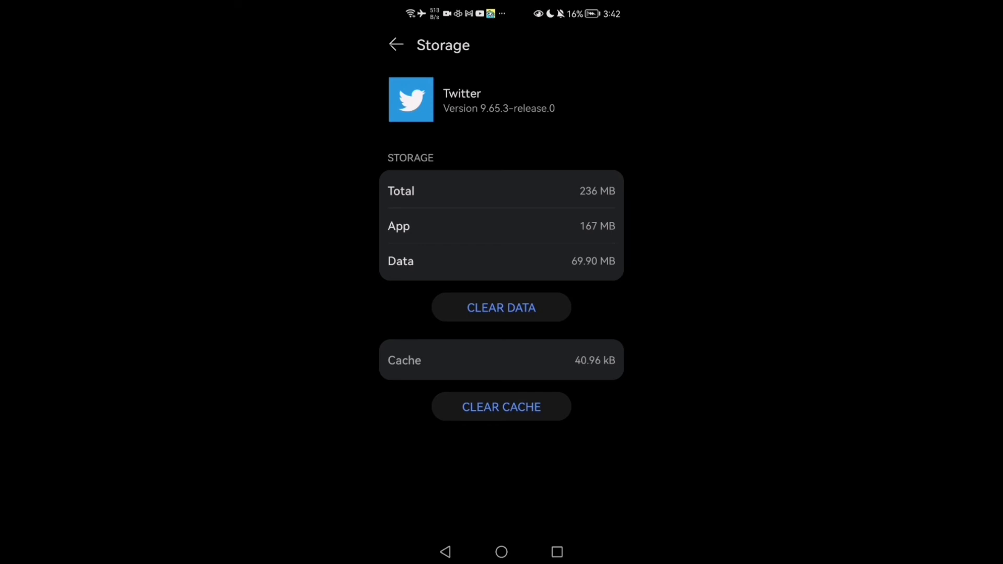
click(502, 551)
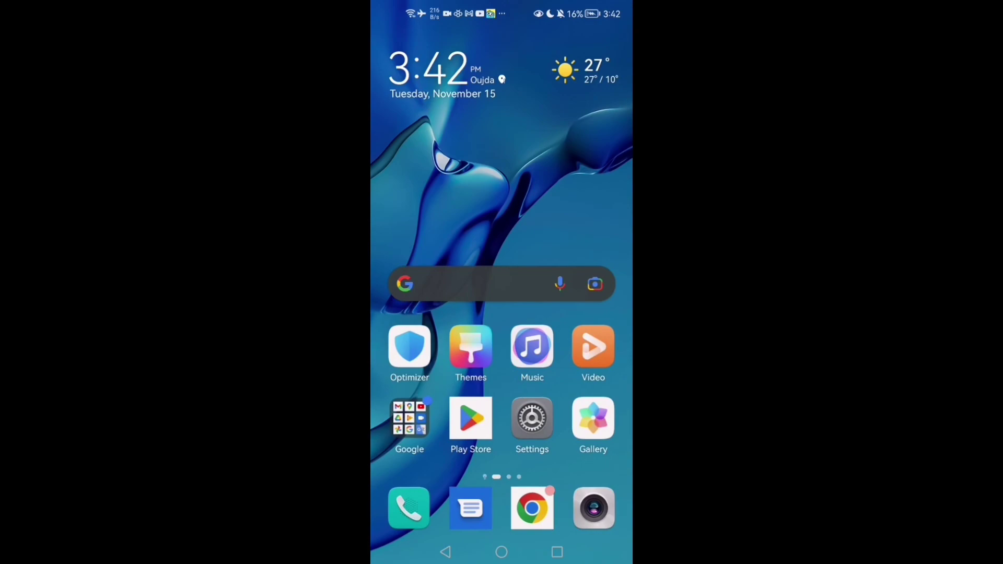